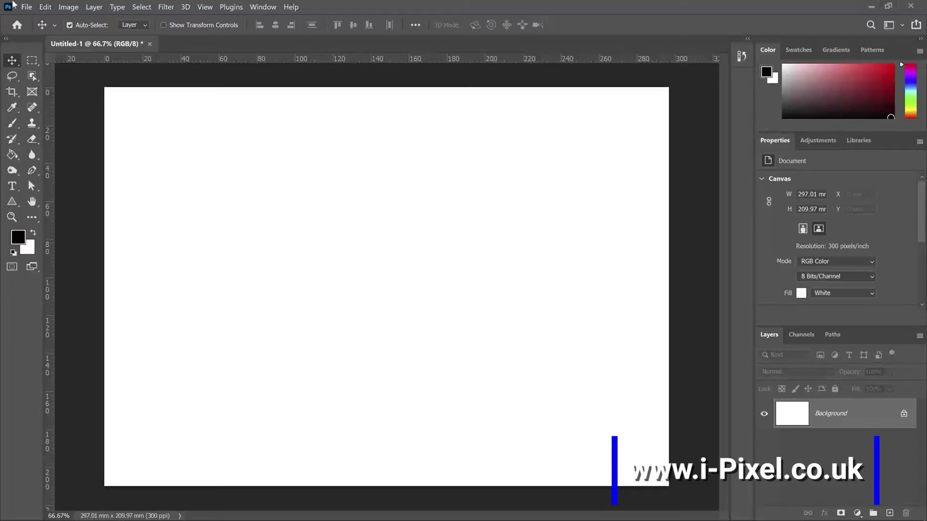
- Open chuttersnap-i6K0WcSHqdU-unsplash.jpg from disk
{"action": "left_click", "coordinate": [26, 8]}
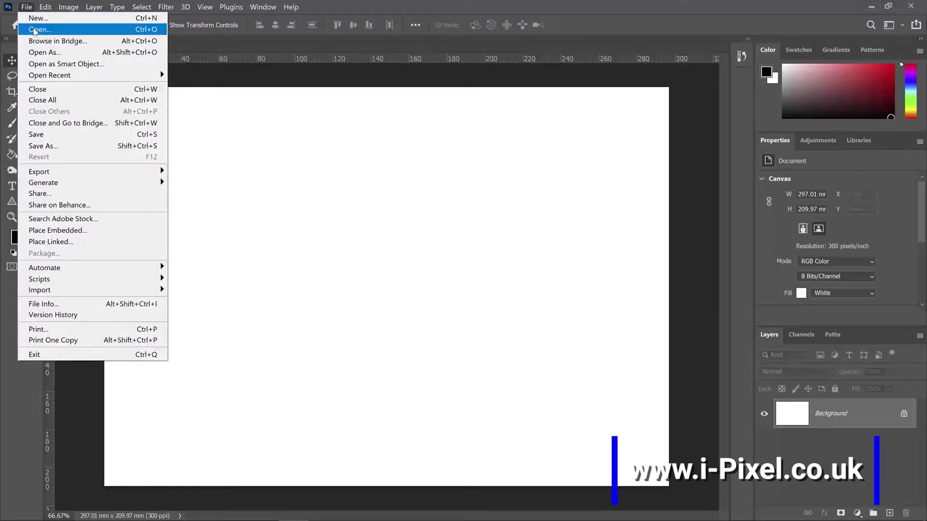
{"action": "left_click", "coordinate": [35, 30]}
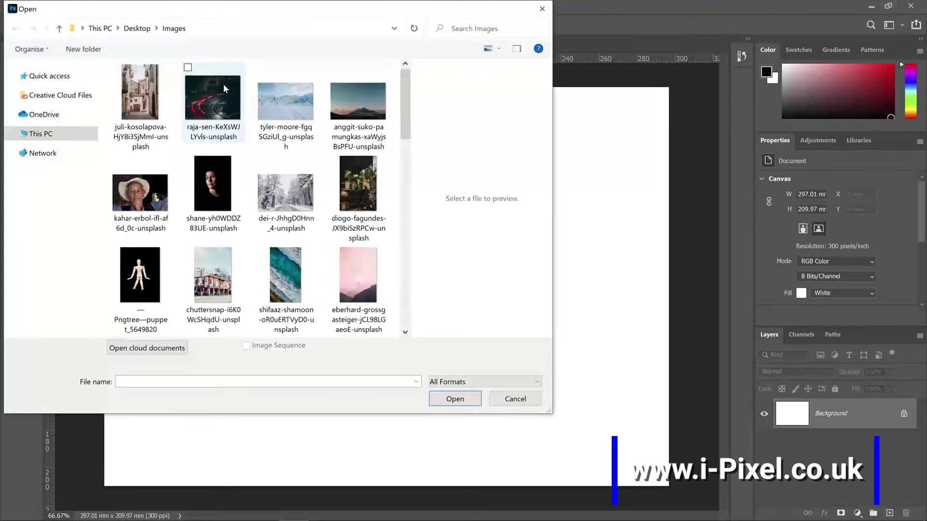
{"action": "scroll", "coordinate": [405, 126], "scroll_direction": "down", "scroll_amount": 2}
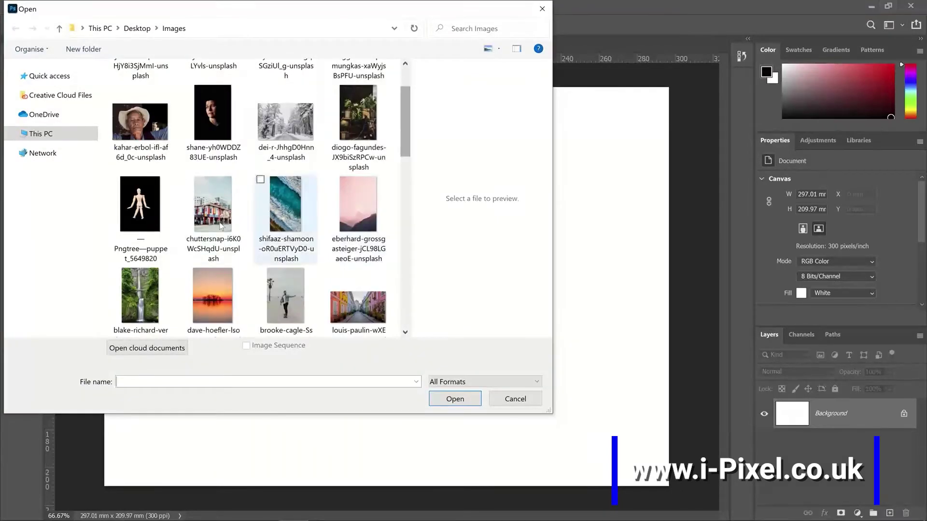
{"action": "left_click", "coordinate": [229, 230]}
{"action": "left_click", "coordinate": [455, 399]}
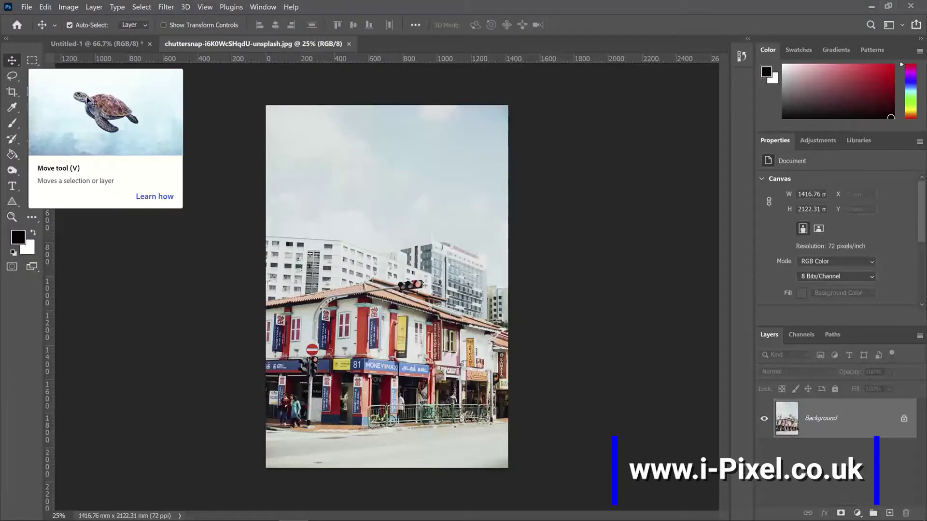
- Drag the street photo into the Untitled-1 A4 document as Layer 1
{"action": "left_click_drag", "start_coordinate": [345, 153], "coordinate": [95, 48]}
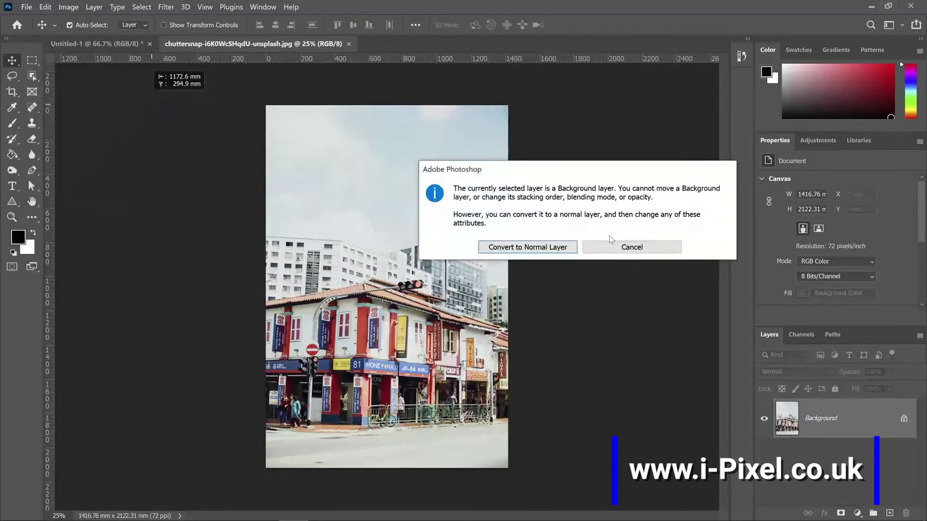
{"action": "left_click", "coordinate": [616, 248]}
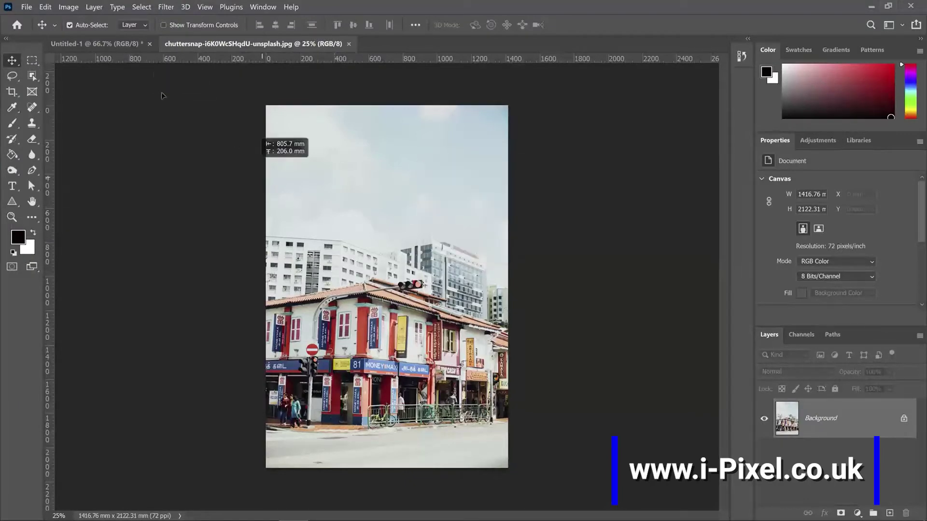
{"action": "left_click_drag", "start_coordinate": [111, 47], "coordinate": [341, 236]}
{"action": "left_click_drag", "start_coordinate": [412, 238], "coordinate": [422, 257]}
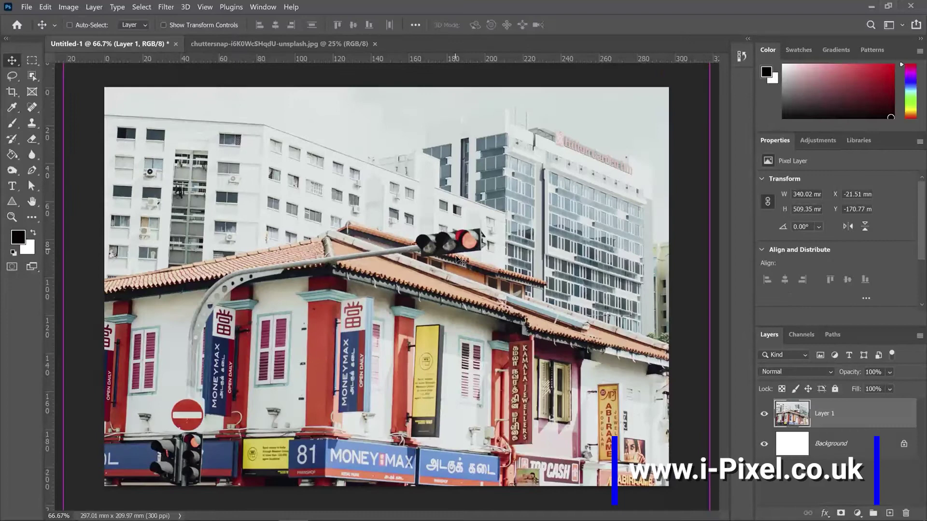
- Scale the street photo to 33% (112.52 × 168.66 mm) and place it 20.66 mm from the top-left
{"action": "key", "text": "ctrl+minus"}
{"action": "key", "text": "ctrl+minus"}
{"action": "key", "text": "ctrl+minus"}
{"action": "key", "text": "ctrl+minus"}
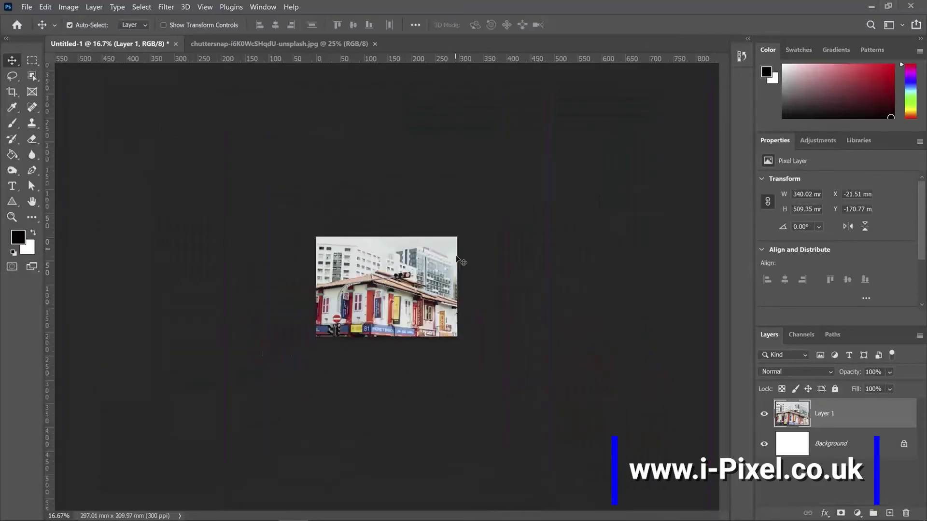
{"action": "key", "text": "ctrl+t"}
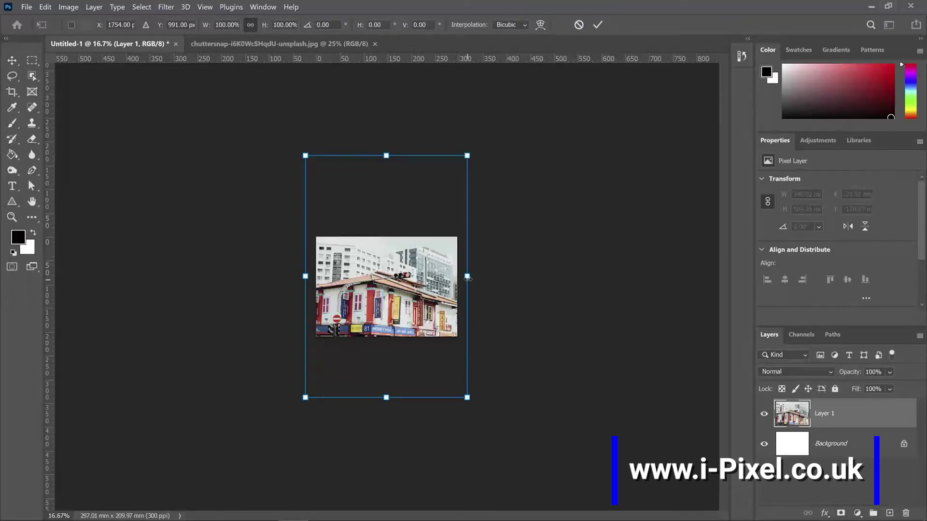
{"action": "left_click_drag", "start_coordinate": [467, 278], "coordinate": [369, 304]}
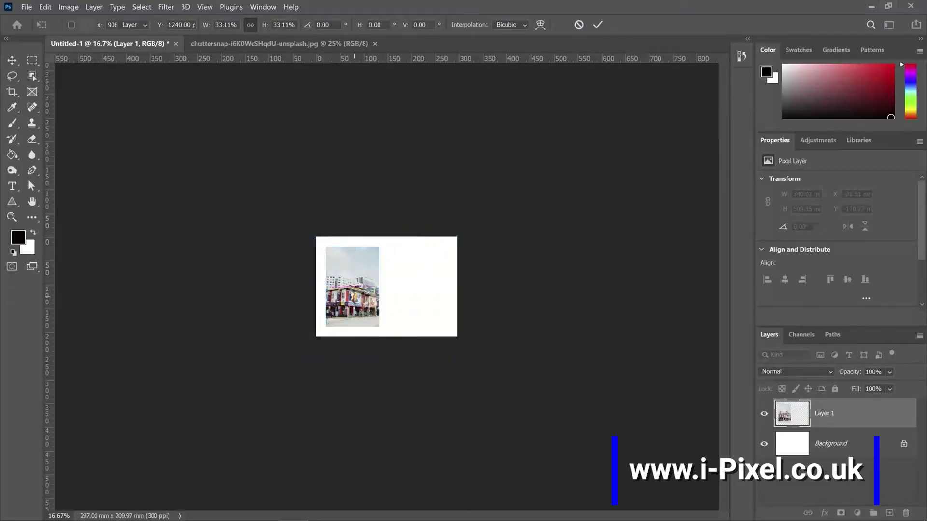
{"action": "key", "text": "Return"}
{"action": "key", "text": "ctrl+plus"}
{"action": "key", "text": "ctrl+plus"}
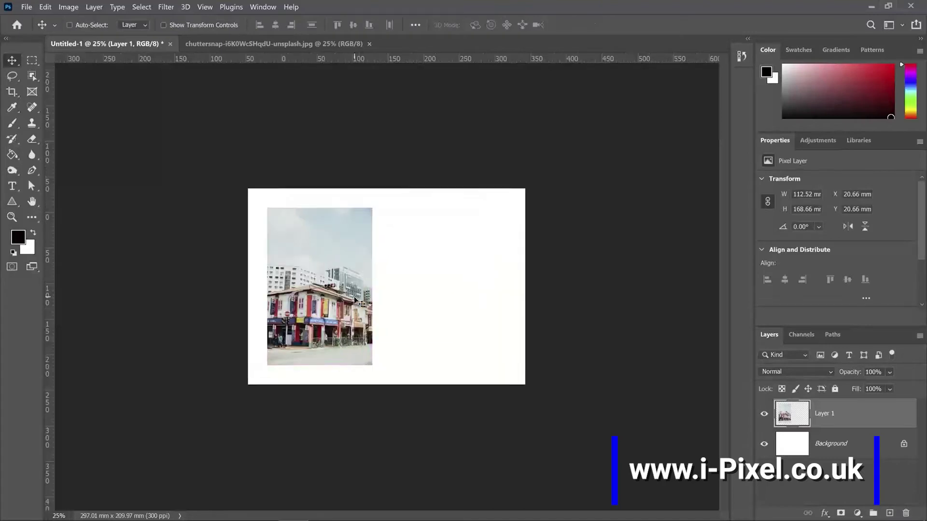
{"action": "key", "text": "ctrl+plus"}
{"action": "key", "text": "ctrl+plus"}
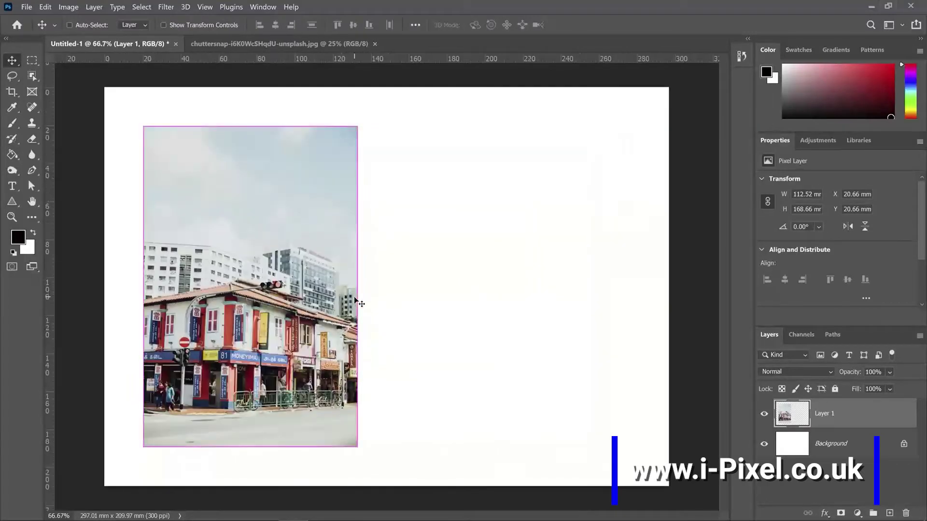
{"action": "left_click_drag", "start_coordinate": [32, 60], "coordinate": [90, 62]}
{"action": "left_click", "coordinate": [12, 60]}
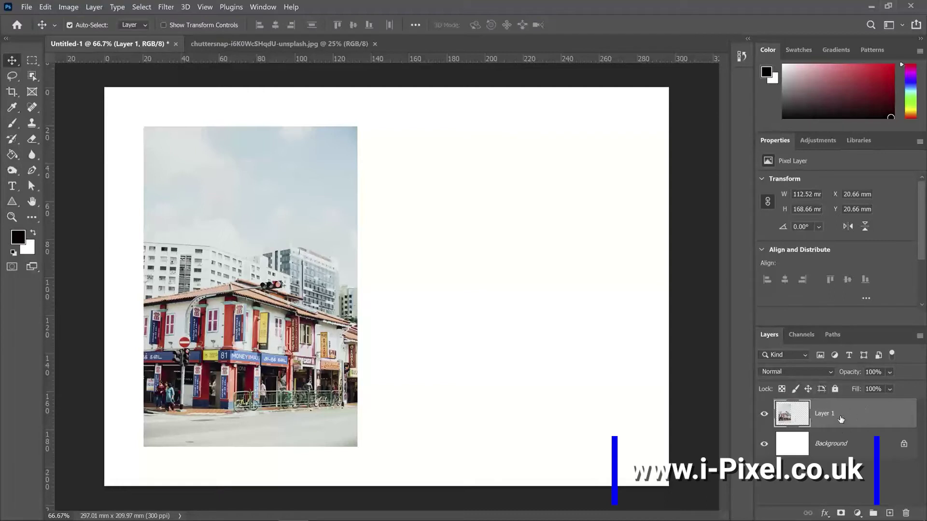
- Delete a rectangular band across the photo's top, leaving it 112.52 × 139.28 mm, then deselect
{"action": "left_click", "coordinate": [31, 61]}
{"action": "right_click", "coordinate": [32, 60]}
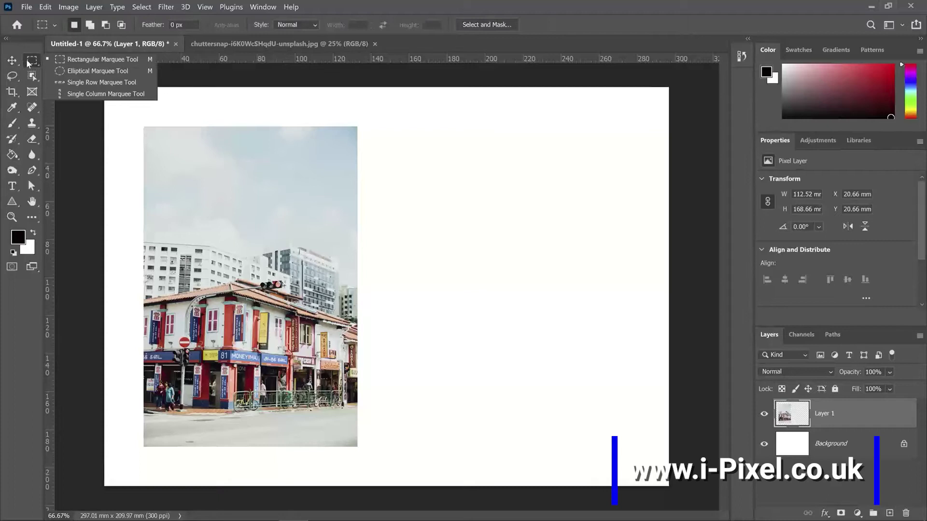
{"action": "left_click", "coordinate": [71, 60]}
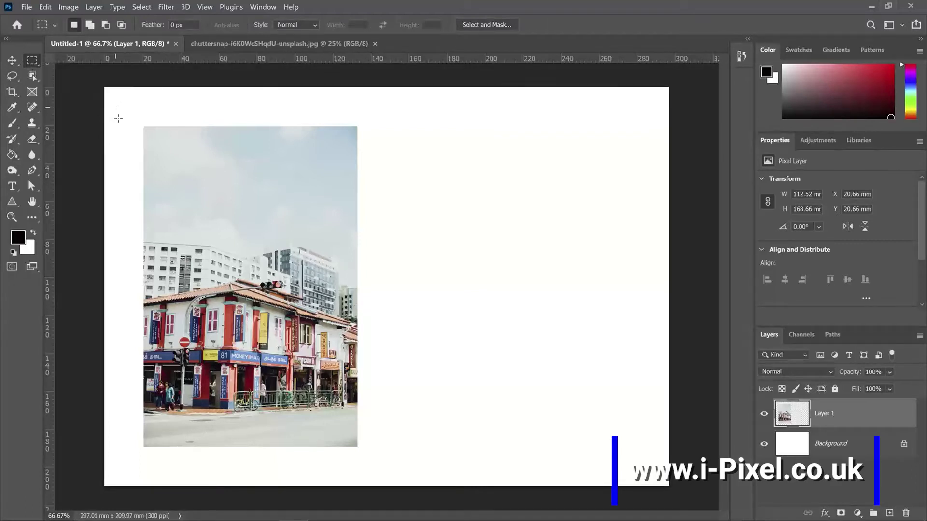
{"action": "left_click_drag", "start_coordinate": [115, 106], "coordinate": [371, 182]}
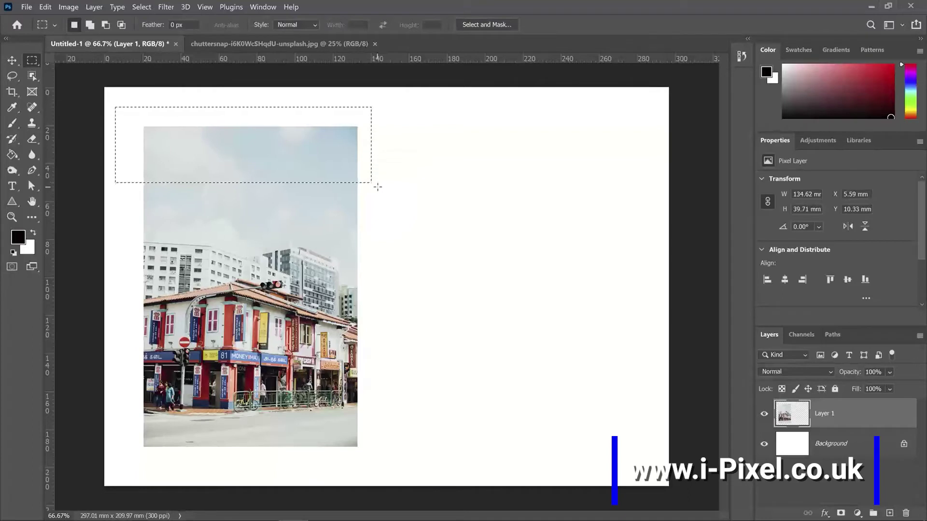
{"action": "key", "text": "Delete"}
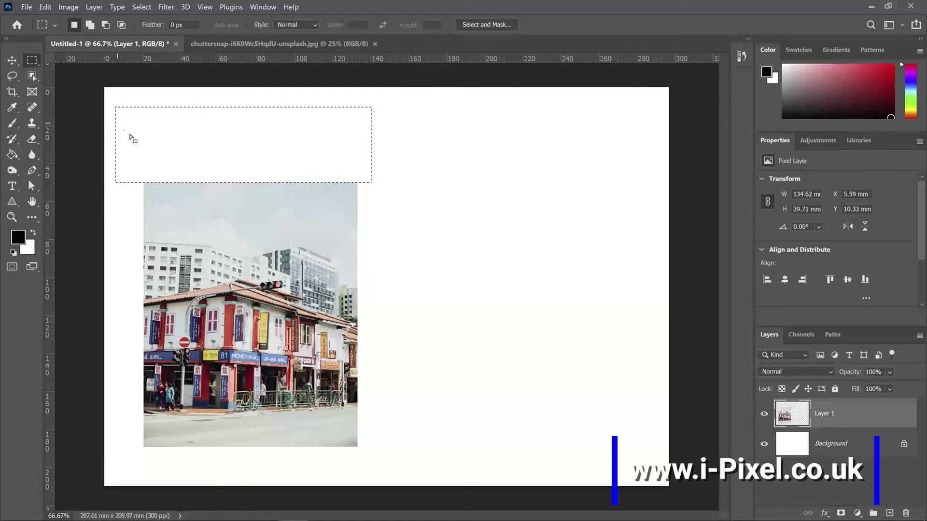
{"action": "left_click", "coordinate": [142, 7]}
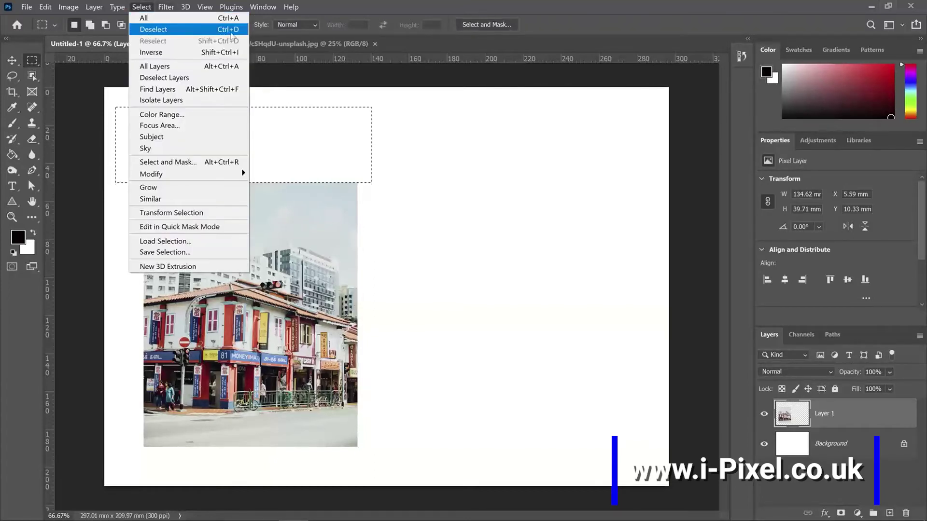
{"action": "left_click", "coordinate": [231, 31]}
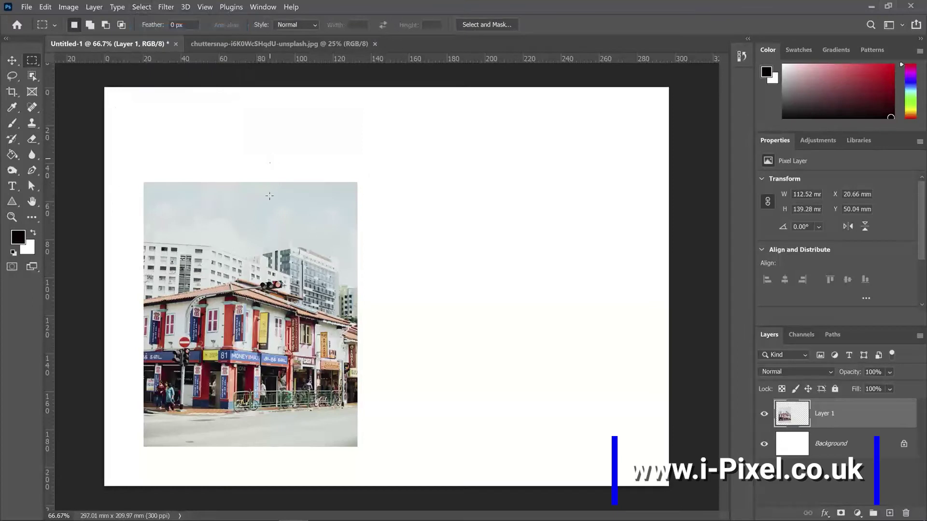
- Move the trimmed photo right and erase an oval selection to carve a curved left edge
{"action": "left_click", "coordinate": [13, 60]}
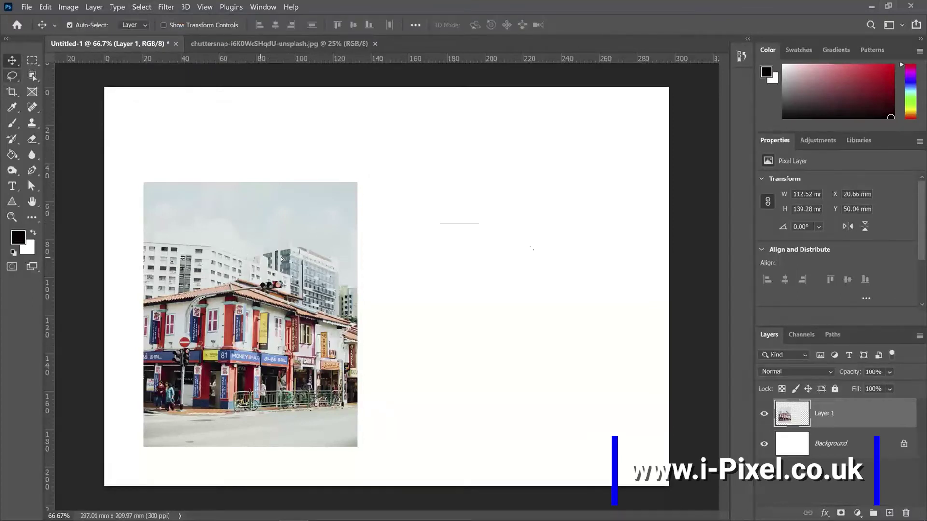
{"action": "left_click_drag", "start_coordinate": [281, 259], "coordinate": [556, 197]}
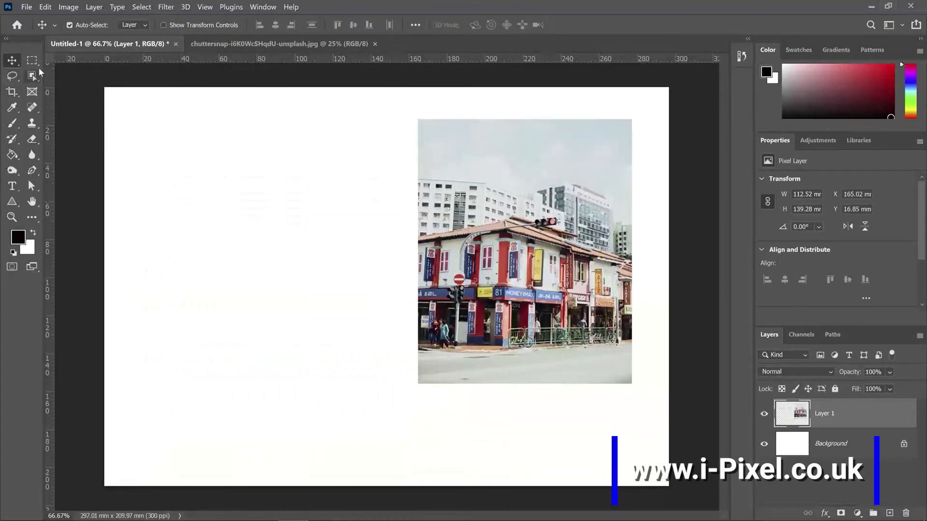
{"action": "left_click", "coordinate": [36, 59]}
{"action": "left_click", "coordinate": [50, 71]}
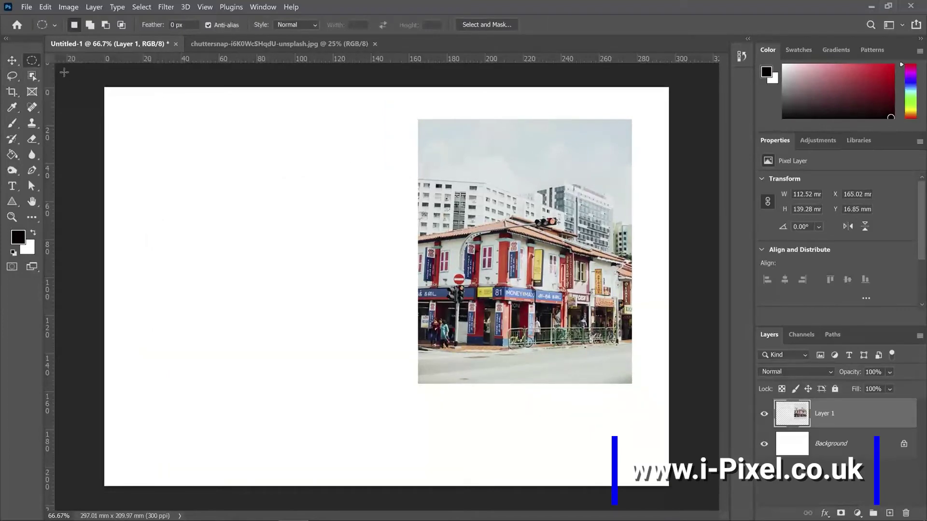
{"action": "left_click_drag", "start_coordinate": [358, 111], "coordinate": [518, 396]}
{"action": "left_click_drag", "start_coordinate": [490, 354], "coordinate": [469, 355]}
{"action": "key", "text": "Delete"}
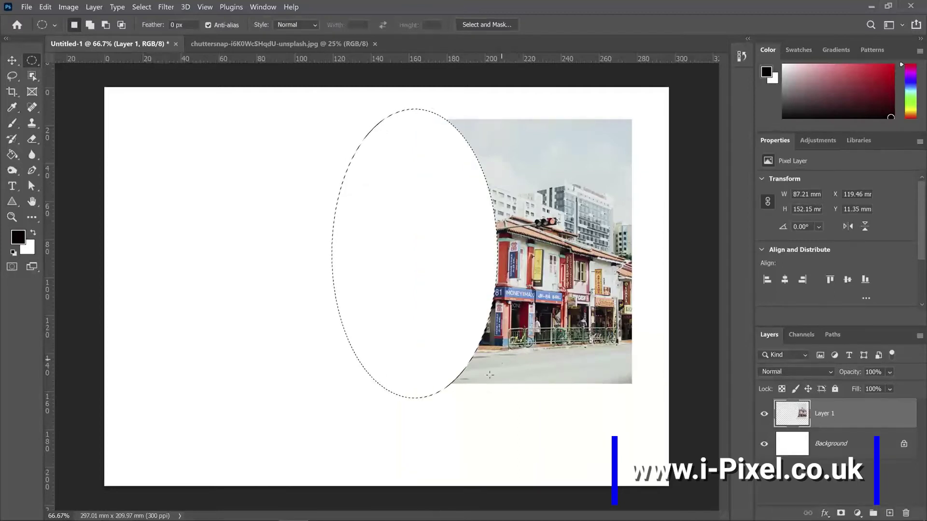
{"action": "left_click", "coordinate": [473, 456]}
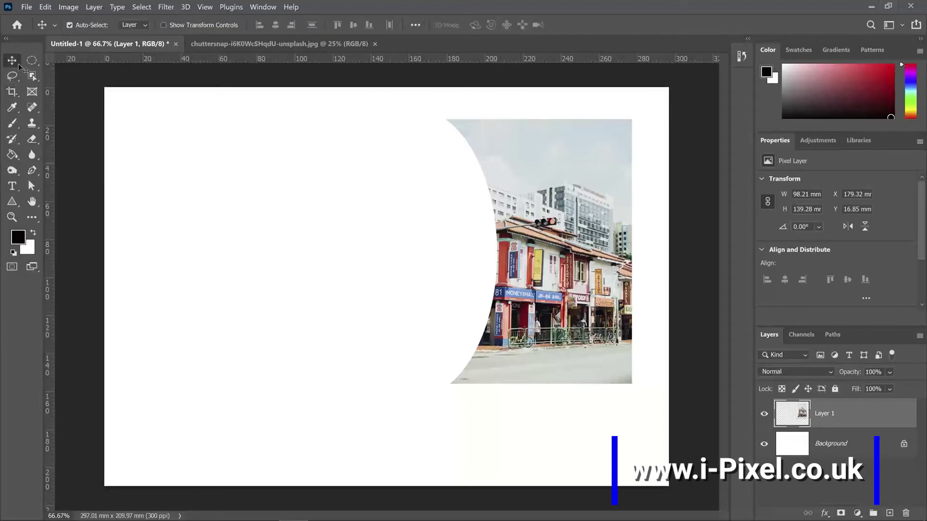
- Revert through History to the Rectangular Marquee state, restoring the full 112.52 × 168.66 mm photo
{"action": "left_click", "coordinate": [13, 60]}
{"action": "left_click_drag", "start_coordinate": [528, 233], "coordinate": [246, 232]}
{"action": "left_click", "coordinate": [743, 60]}
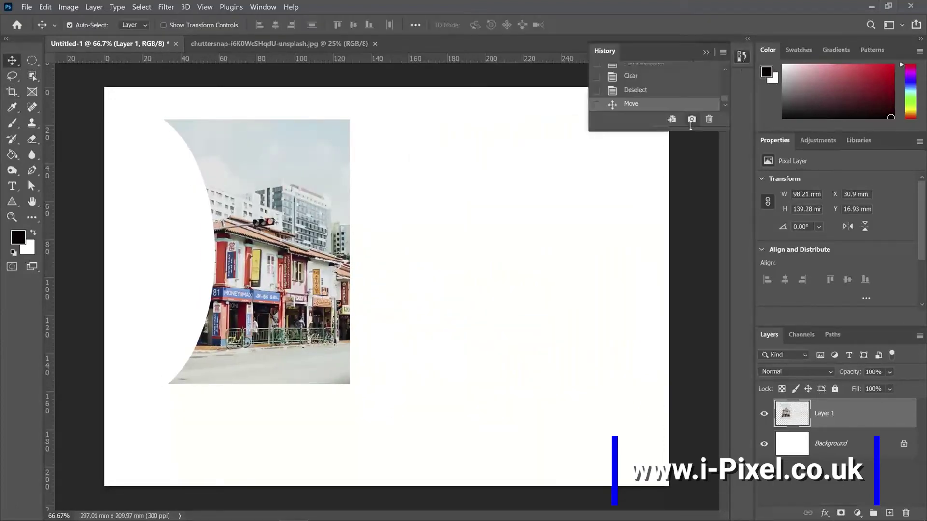
{"action": "left_click_drag", "start_coordinate": [680, 136], "coordinate": [679, 359]}
{"action": "left_click", "coordinate": [640, 165]}
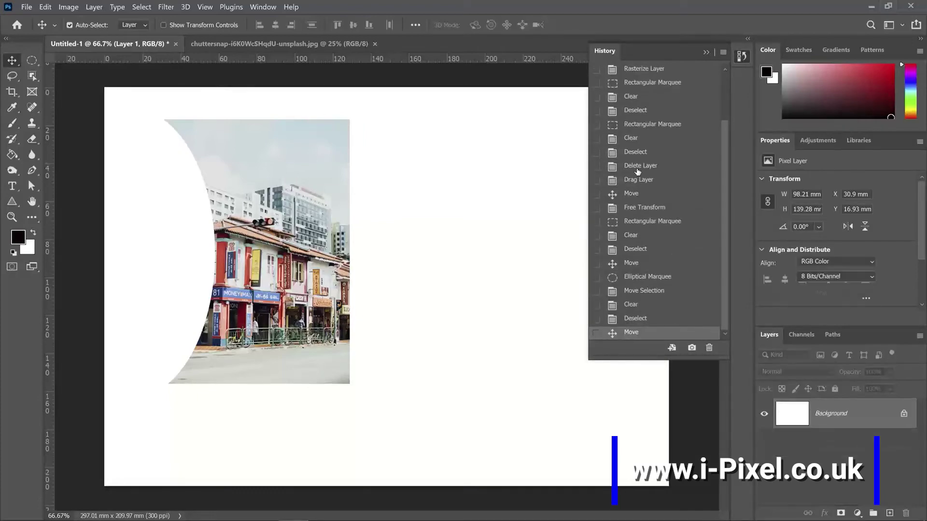
{"action": "left_click", "coordinate": [640, 150]}
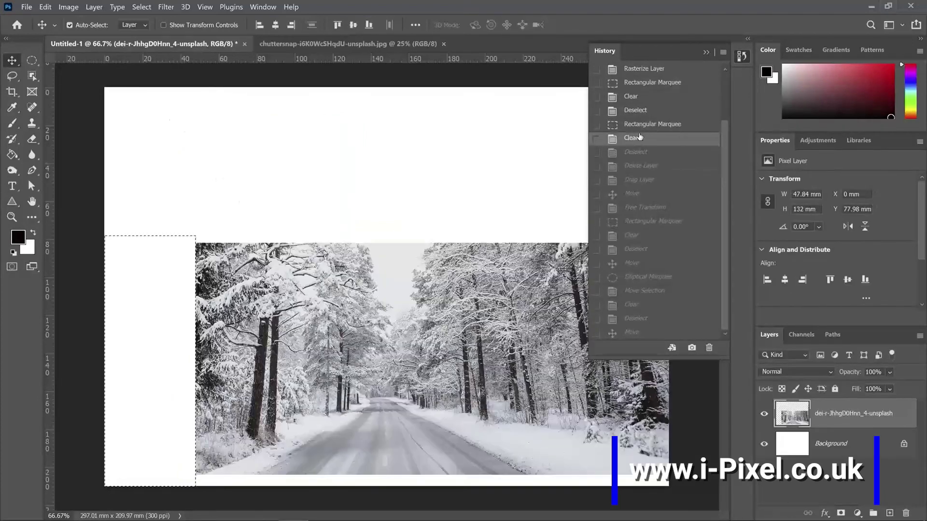
{"action": "left_click", "coordinate": [638, 221]}
{"action": "left_click", "coordinate": [635, 287]}
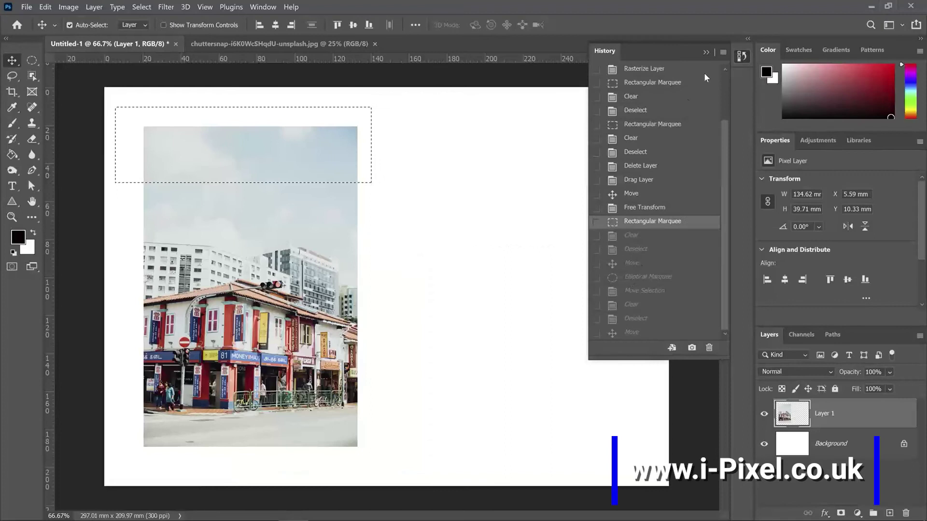
{"action": "left_click", "coordinate": [706, 52]}
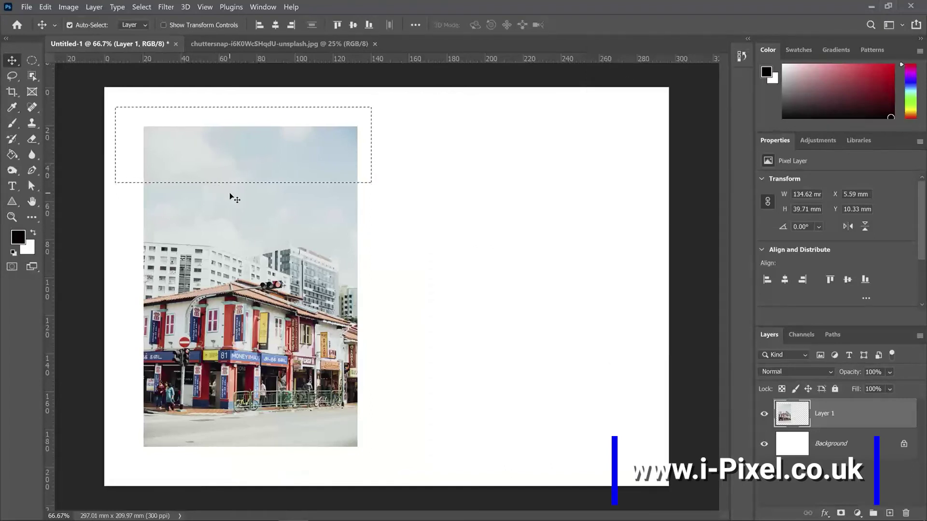
{"action": "key", "text": "ctrl+d"}
- Erase the photo's top through a 50-pixel feathered rectangular band so the sky fades to white
{"action": "left_click", "coordinate": [32, 60]}
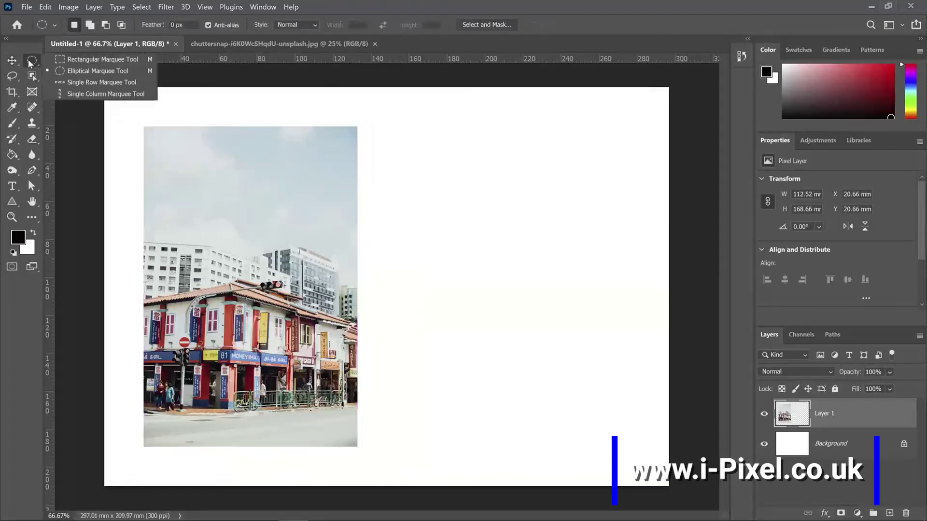
{"action": "left_click", "coordinate": [96, 59]}
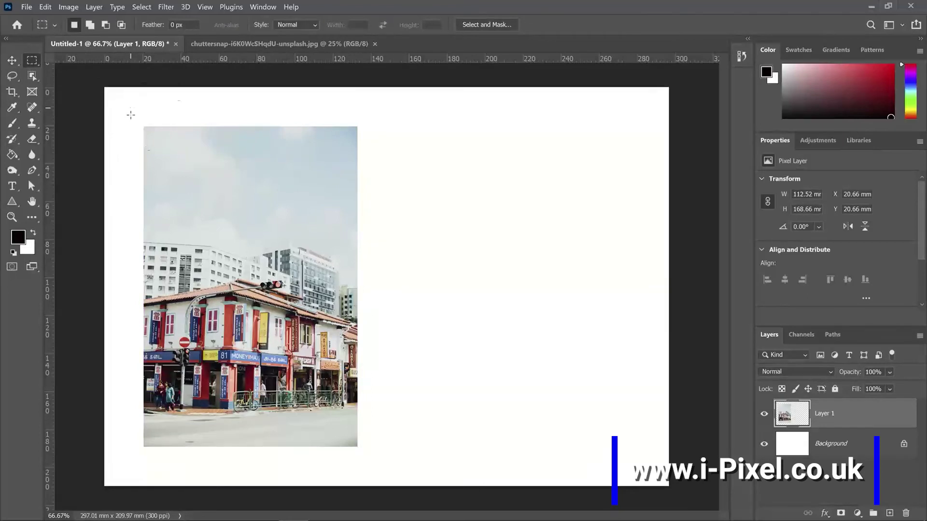
{"action": "left_click_drag", "start_coordinate": [131, 108], "coordinate": [367, 196]}
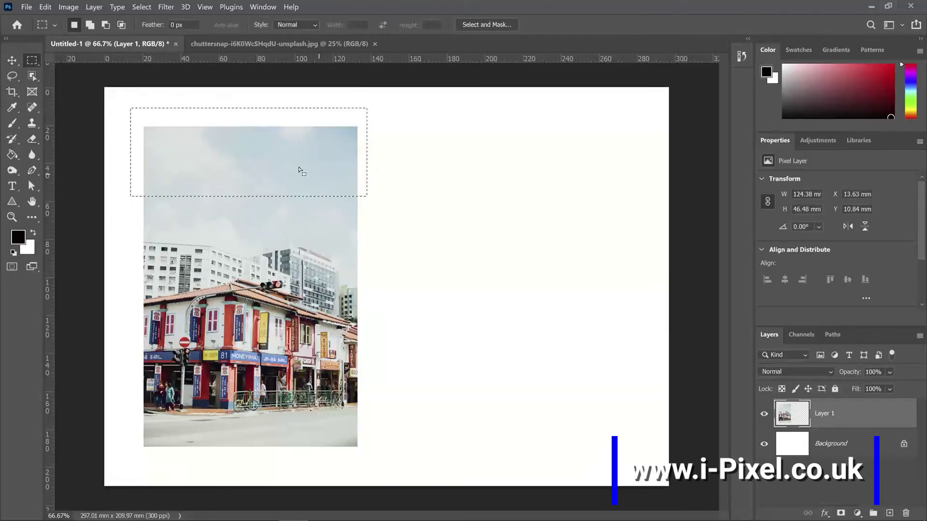
{"action": "right_click", "coordinate": [299, 168]}
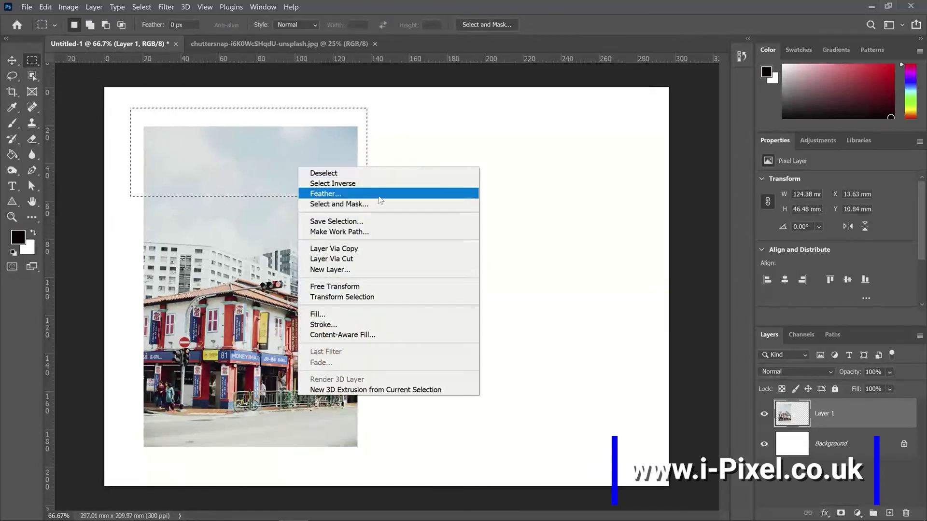
{"action": "left_click", "coordinate": [351, 195]}
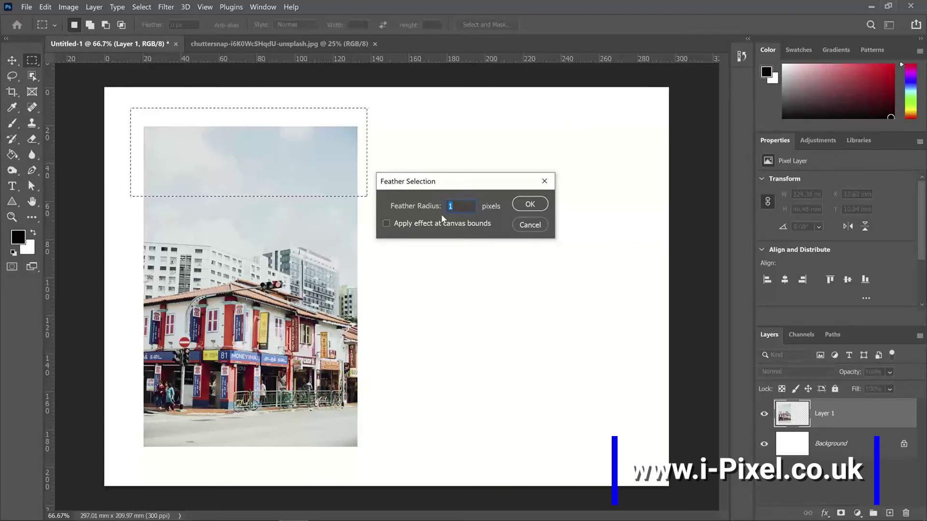
{"action": "type", "text": "50"}
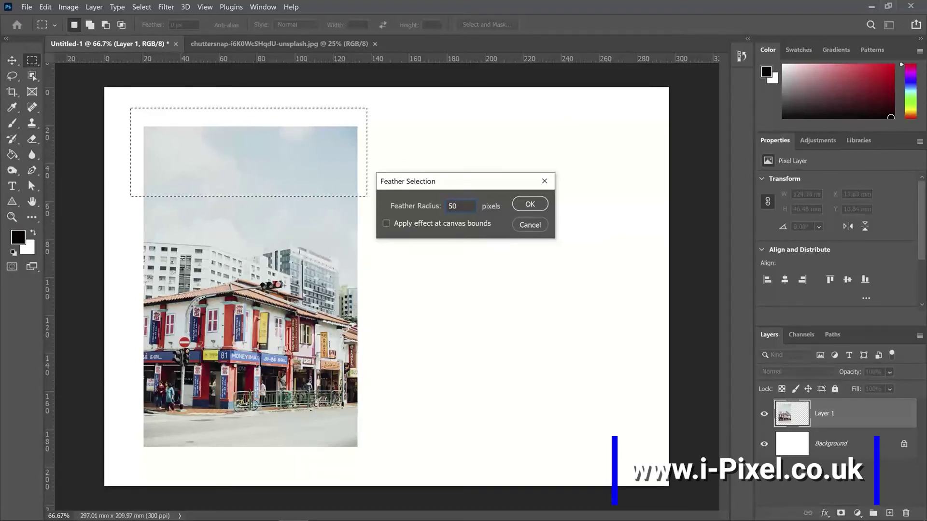
{"action": "left_click", "coordinate": [530, 204]}
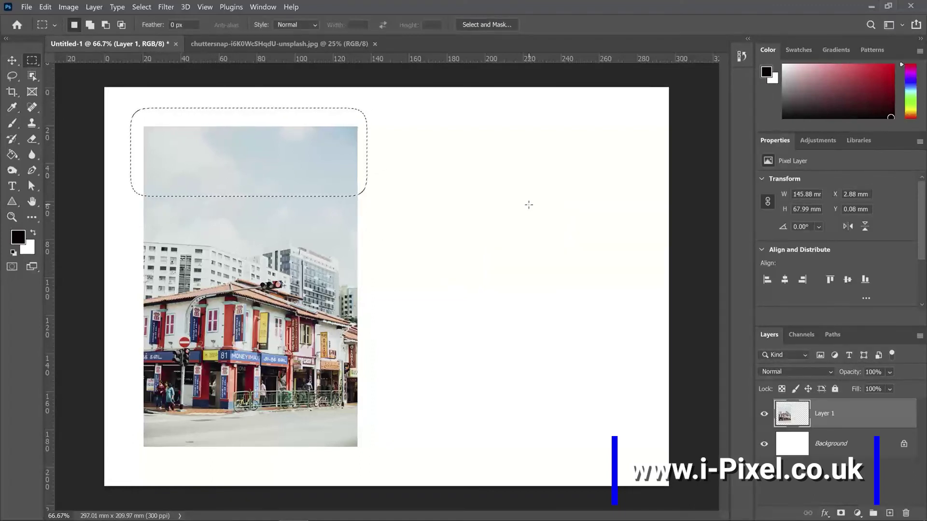
{"action": "key", "text": "Delete"}
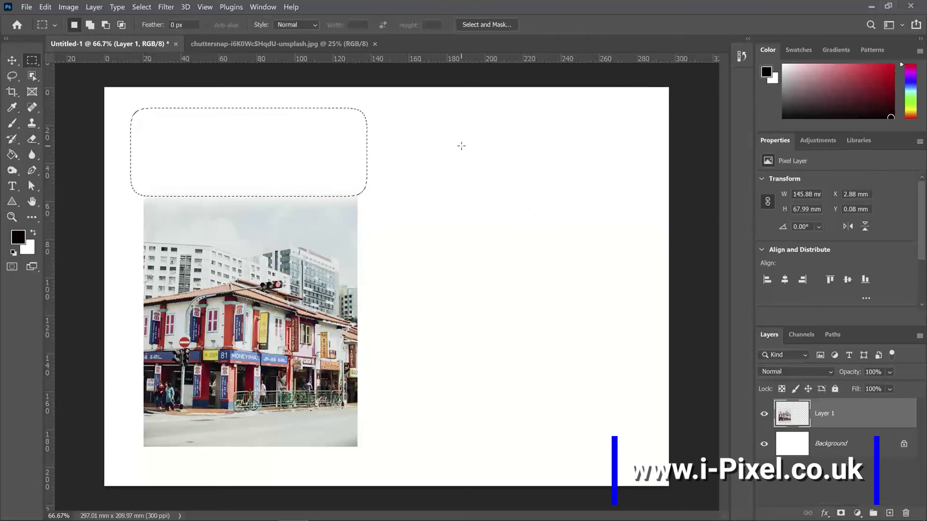
{"action": "key", "text": "ctrl+d"}
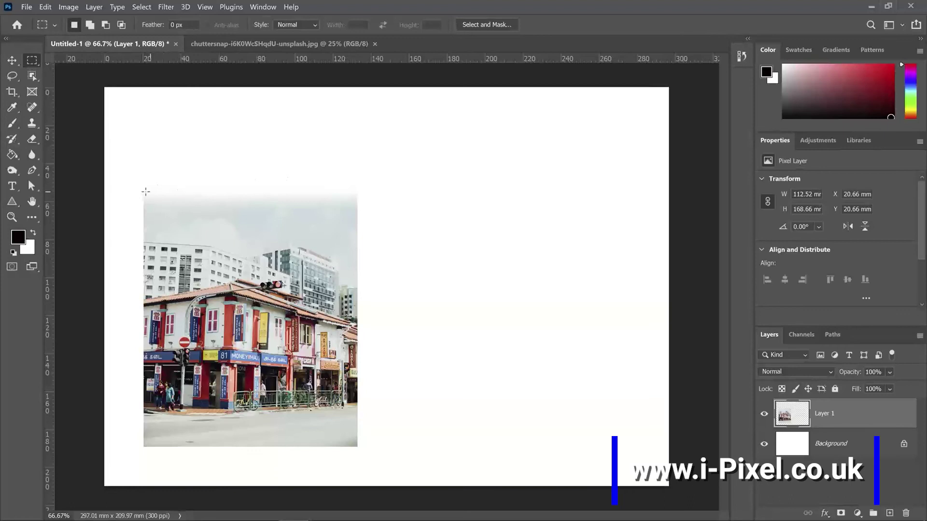
- Fade the photo's bottom through a 50-pixel feathered band, then move the photo back left
{"action": "key", "text": "v"}
{"action": "left_click_drag", "start_coordinate": [183, 325], "coordinate": [474, 244]}
{"action": "left_click", "coordinate": [32, 61]}
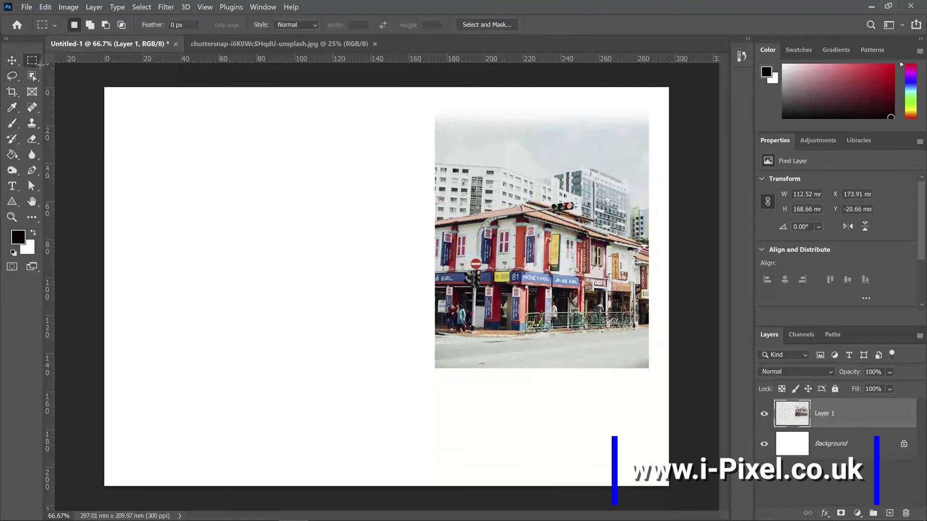
{"action": "left_click_drag", "start_coordinate": [401, 325], "coordinate": [662, 410]}
{"action": "right_click", "coordinate": [581, 371]}
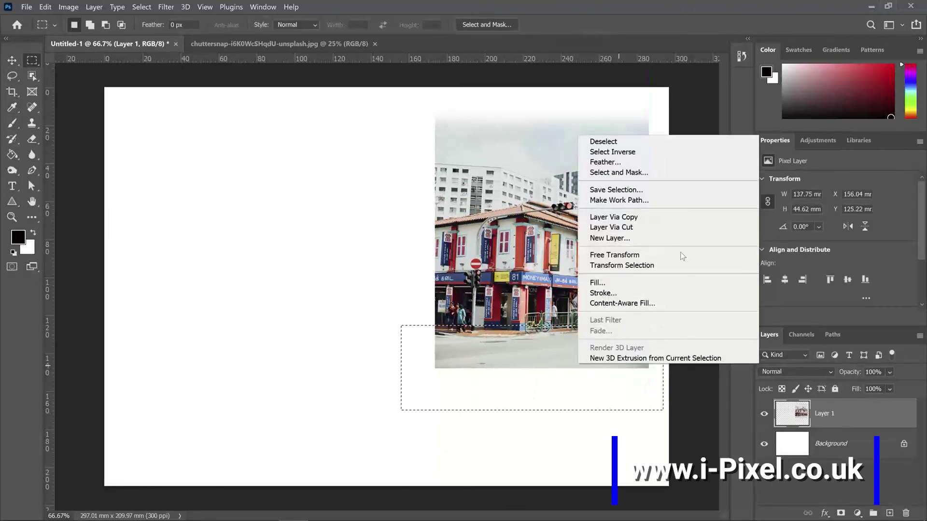
{"action": "left_click", "coordinate": [605, 162]}
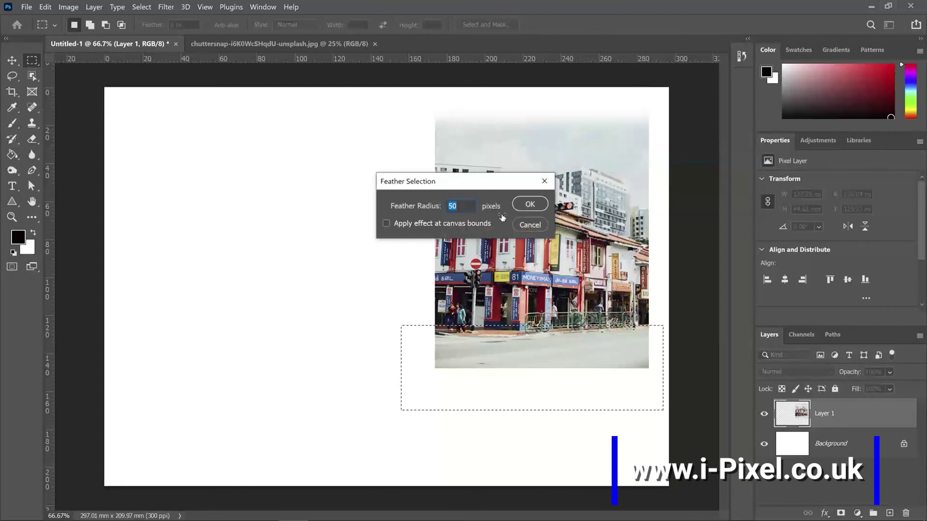
{"action": "left_click", "coordinate": [530, 204]}
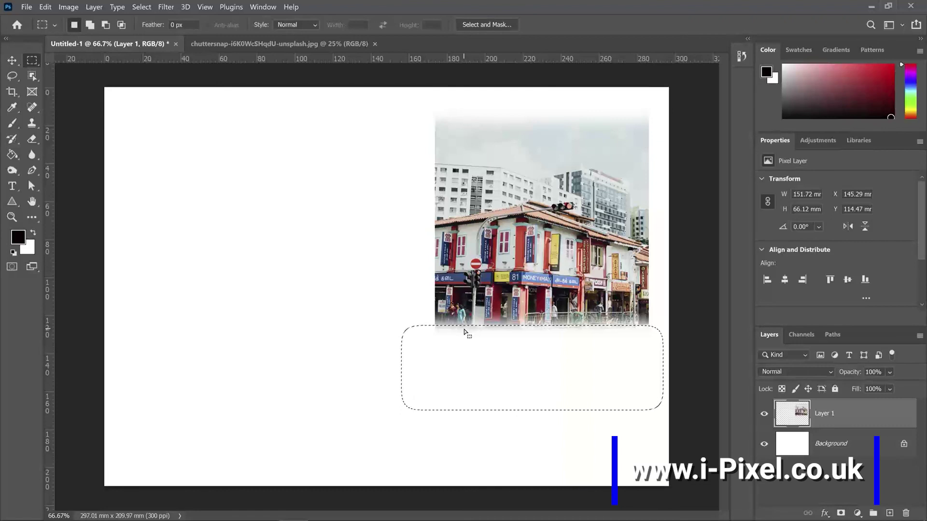
{"action": "key", "text": "ctrl+d"}
{"action": "left_click", "coordinate": [12, 61]}
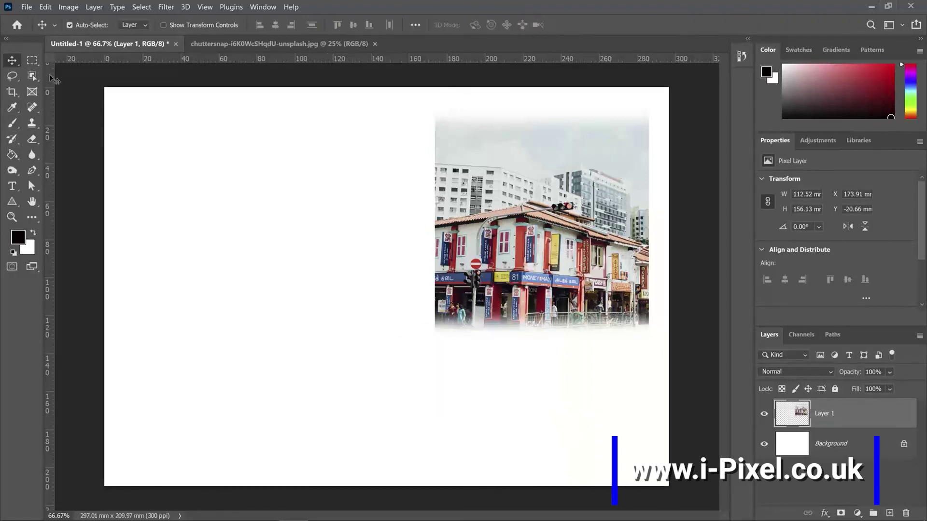
{"action": "left_click_drag", "start_coordinate": [568, 225], "coordinate": [255, 218]}
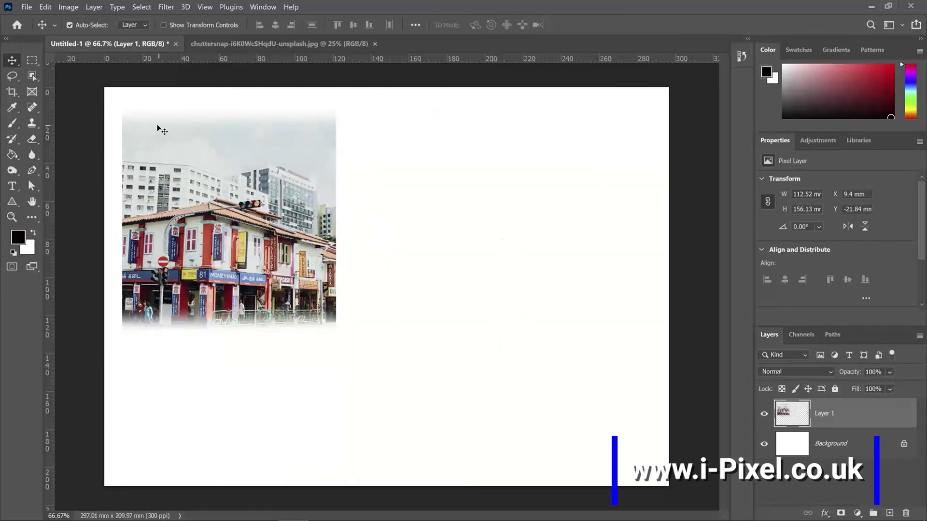